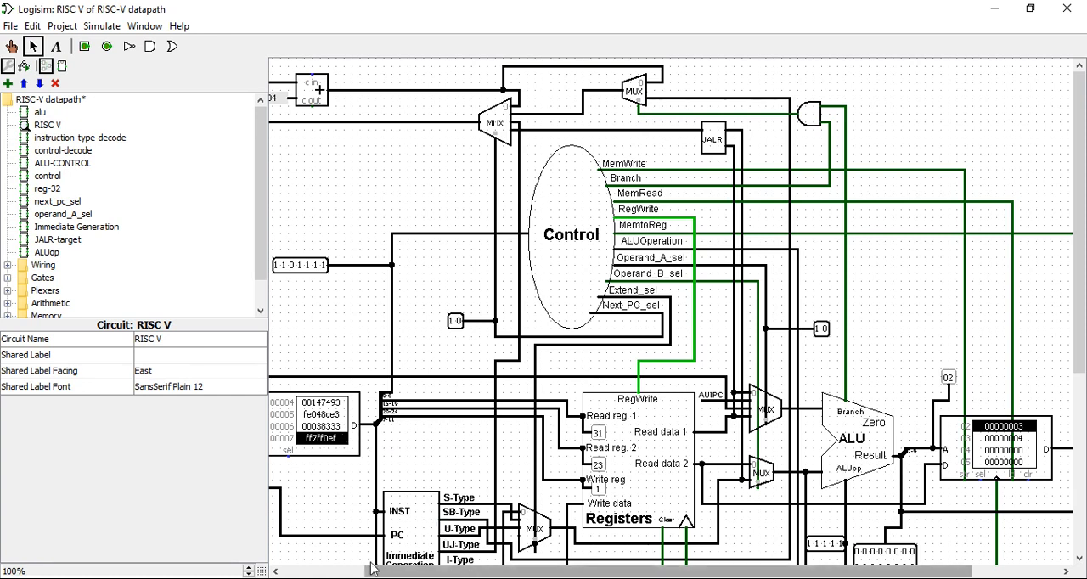
{"action": "left_click_drag", "start_coordinate": [435, 575], "coordinate": [384, 576]}
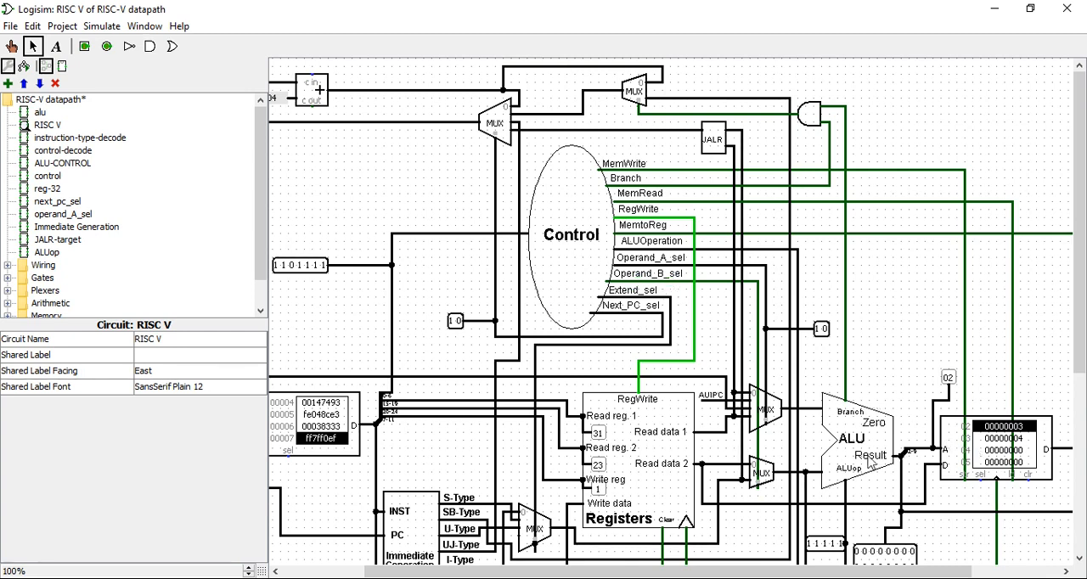
{"action": "left_click_drag", "start_coordinate": [679, 572], "coordinate": [598, 571]}
{"action": "scroll", "coordinate": [599, 528], "scroll_direction": "down", "scroll_amount": 5}
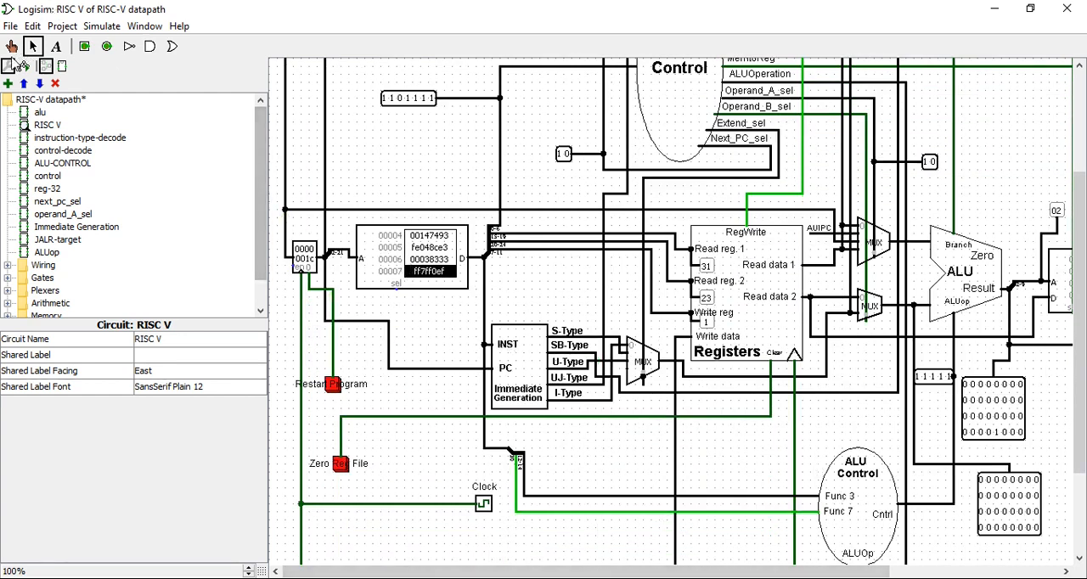
Step: Use the Poke tool to restart the program, returning the PC to address 0000
{"action": "left_click", "coordinate": [11, 46]}
{"action": "left_click", "coordinate": [335, 384]}
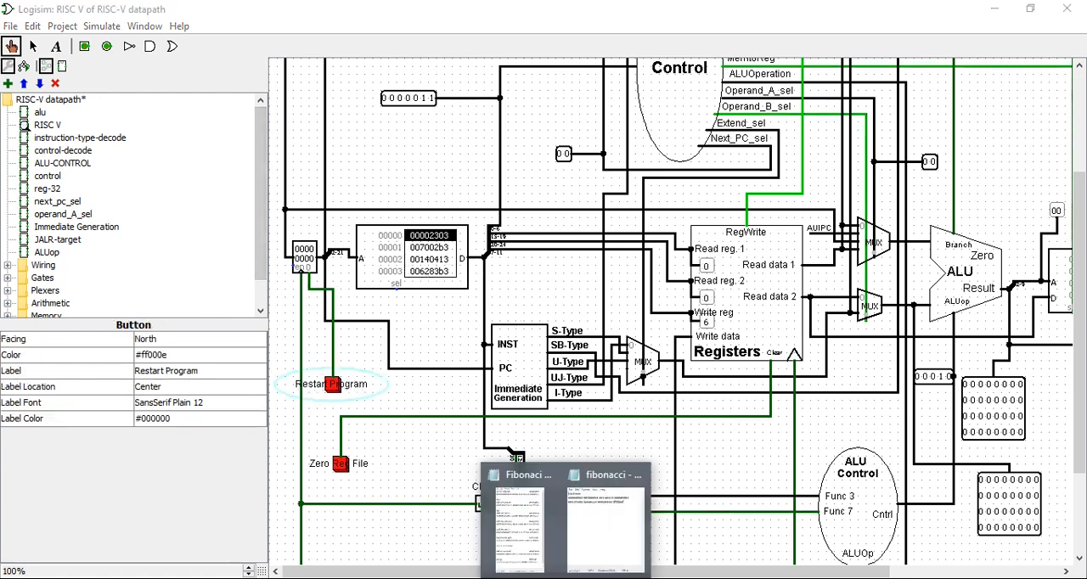
Step: Bring up the fibonacci hex memory file, closing the annotated Fibonacci assembly listing
{"action": "left_click", "coordinate": [519, 514]}
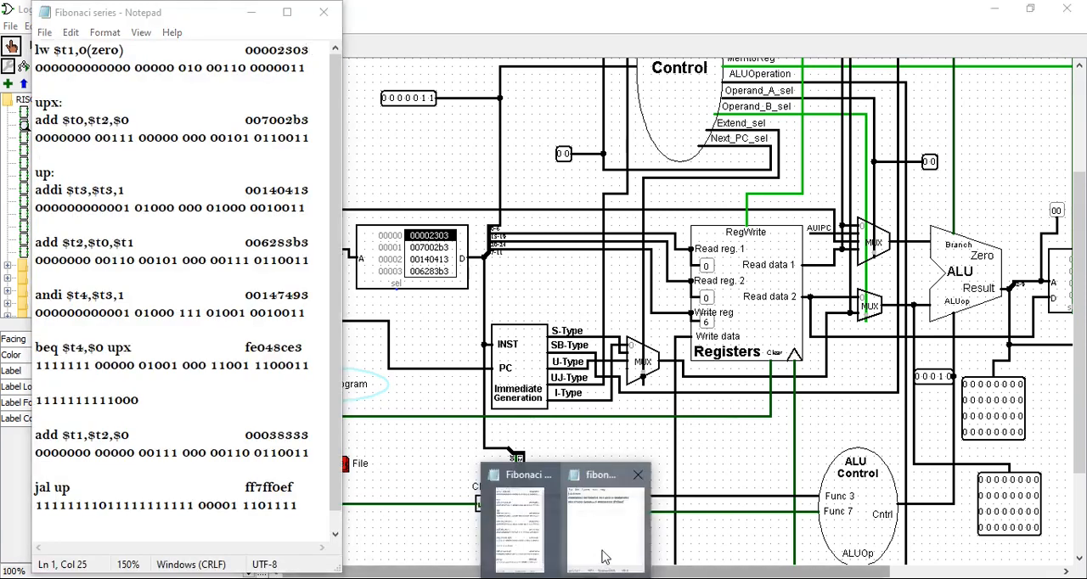
{"action": "left_click", "coordinate": [577, 535]}
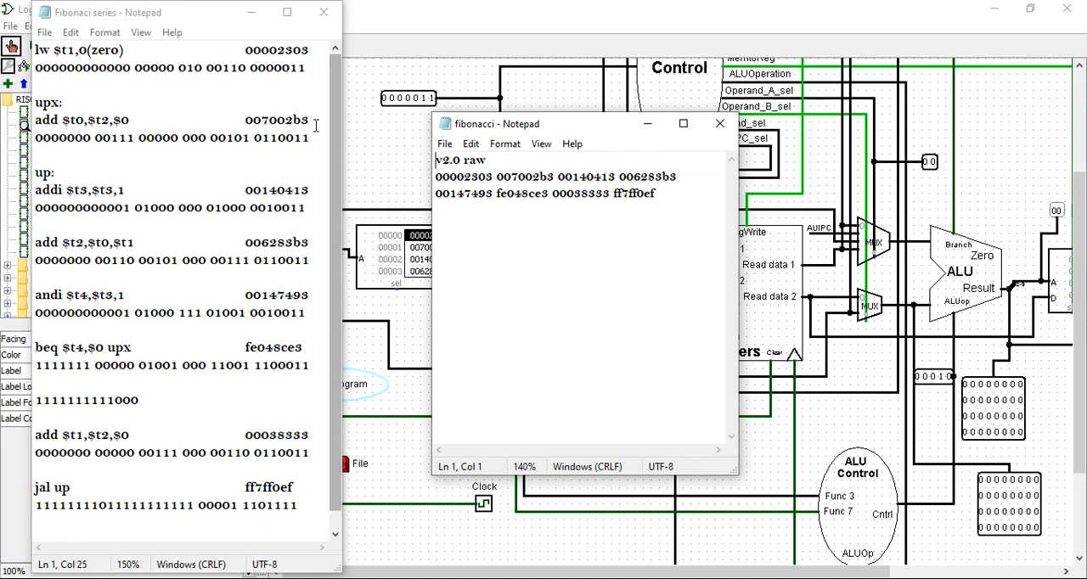
{"action": "left_click", "coordinate": [324, 11]}
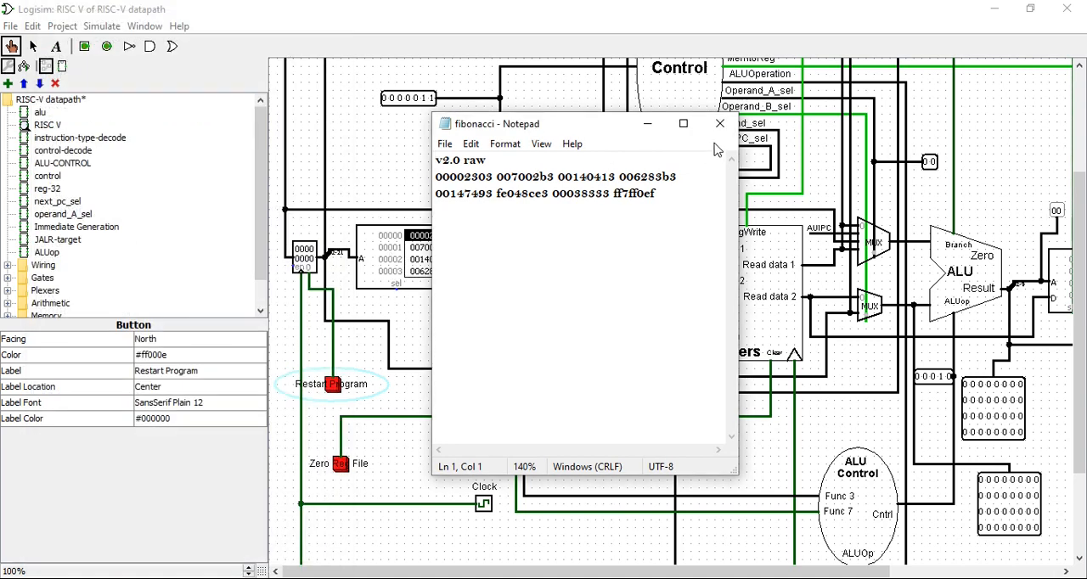
Step: Close the hex file and clock the datapath four times to execute the first instructions
{"action": "left_click", "coordinate": [719, 127]}
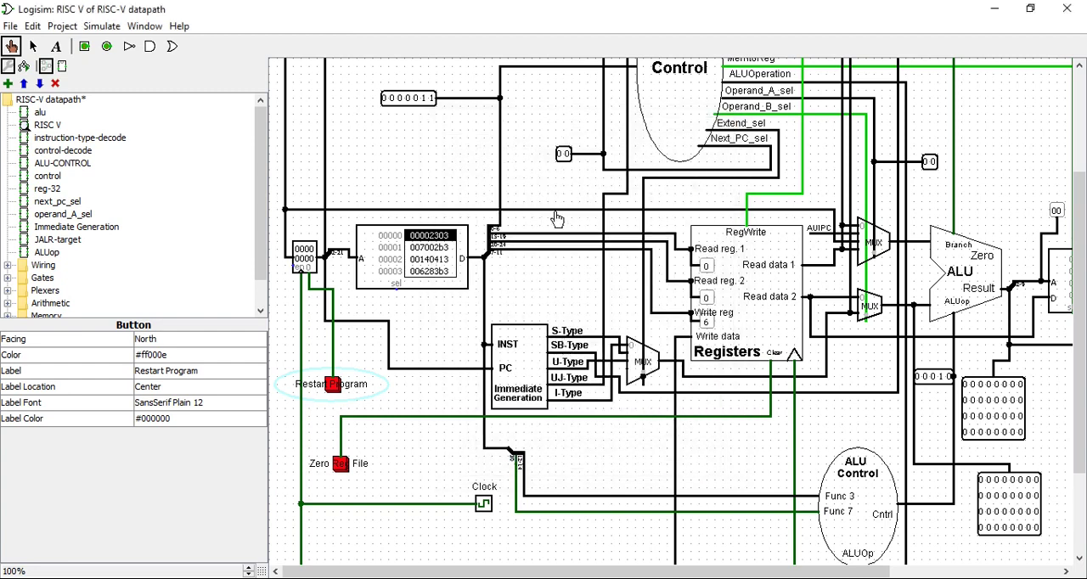
{"action": "left_click", "coordinate": [482, 505]}
{"action": "left_click", "coordinate": [483, 506]}
{"action": "left_click", "coordinate": [483, 505]}
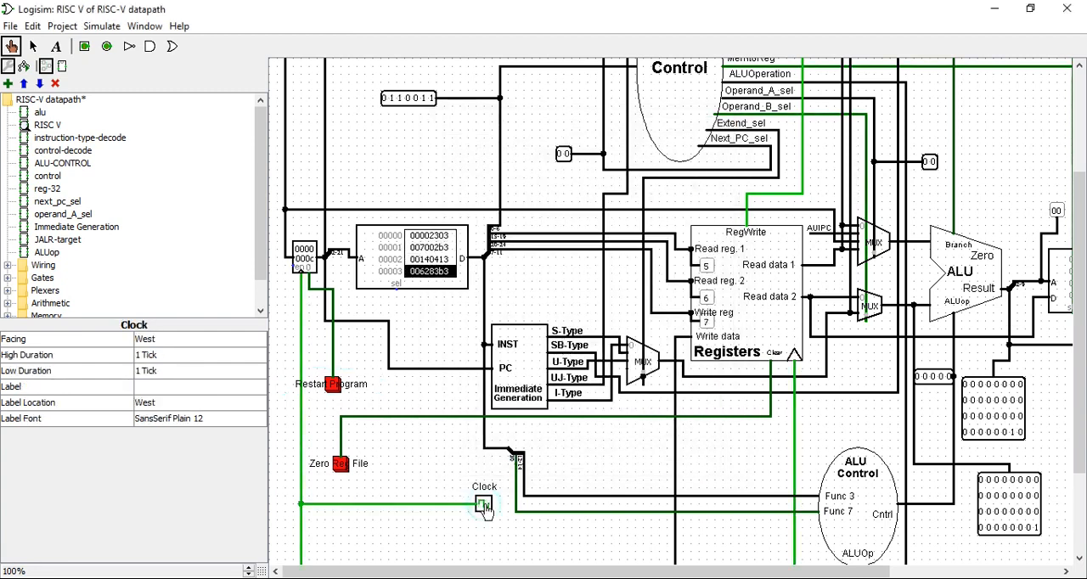
{"action": "left_click", "coordinate": [482, 505]}
{"action": "left_click", "coordinate": [482, 505]}
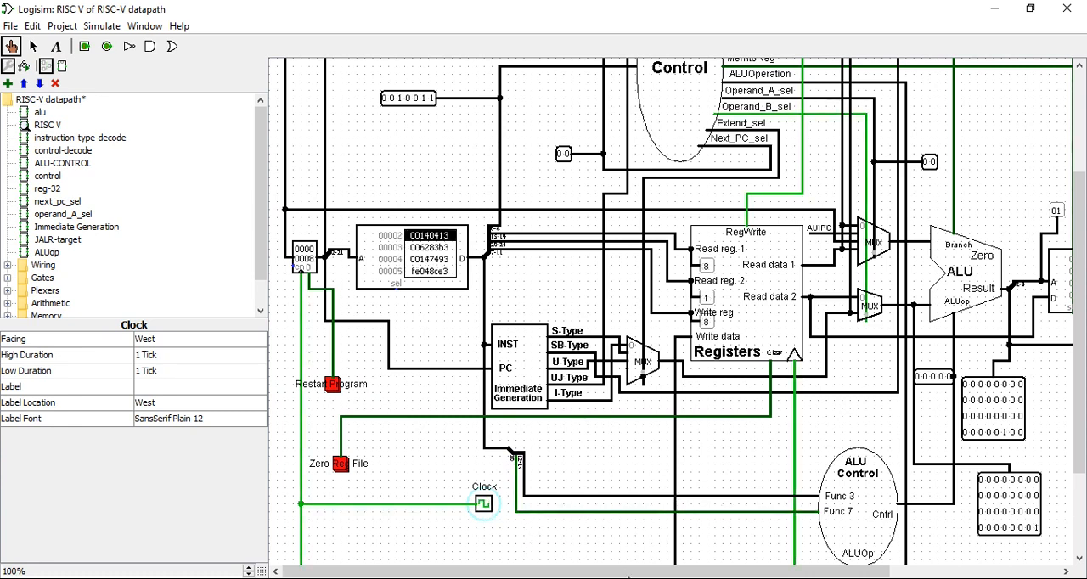
Step: Review ALU.v, its ISim waveforms, then the ALU_tb.v stimulus code
{"action": "left_click", "coordinate": [569, 509]}
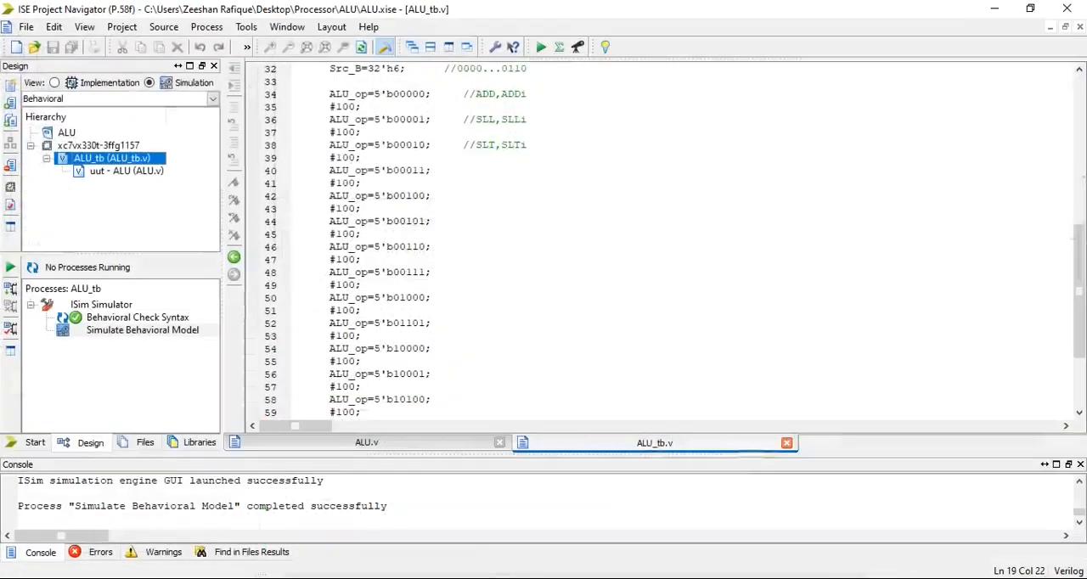
{"action": "scroll", "coordinate": [569, 436], "scroll_direction": "up", "scroll_amount": 5}
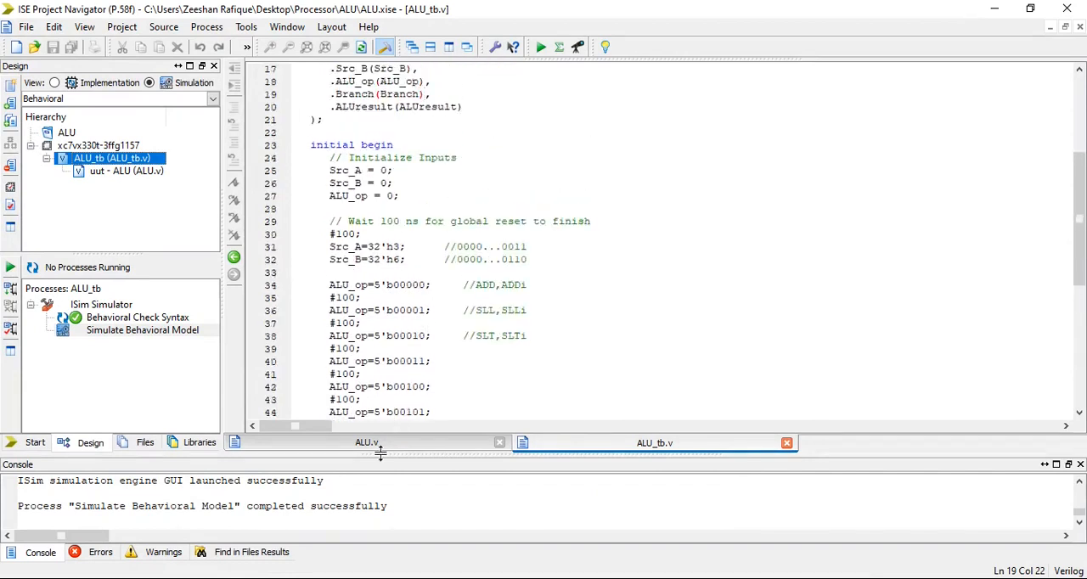
{"action": "left_click", "coordinate": [403, 444]}
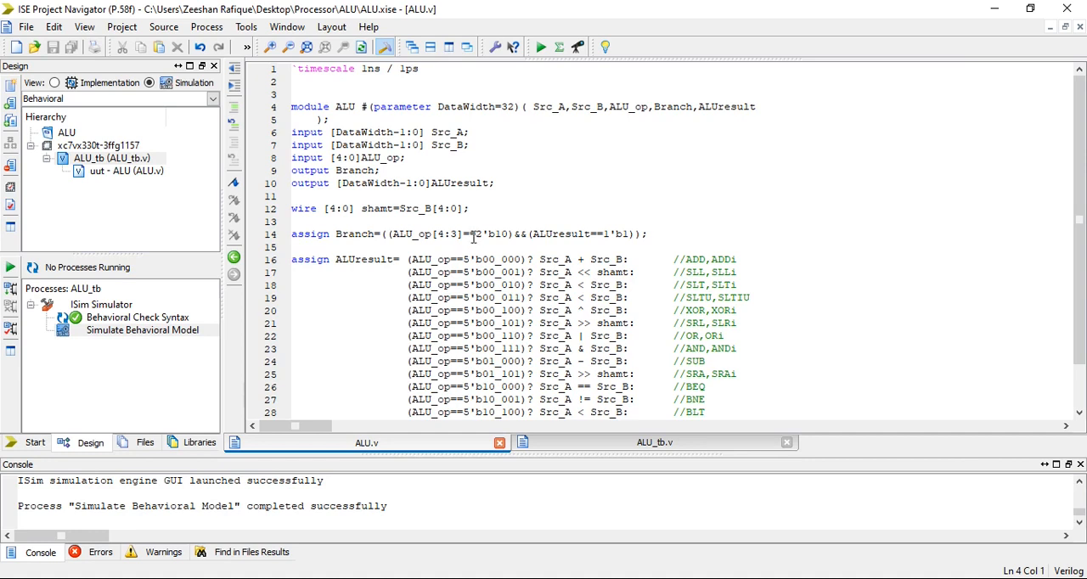
{"action": "scroll", "coordinate": [474, 237], "scroll_direction": "down", "scroll_amount": 2}
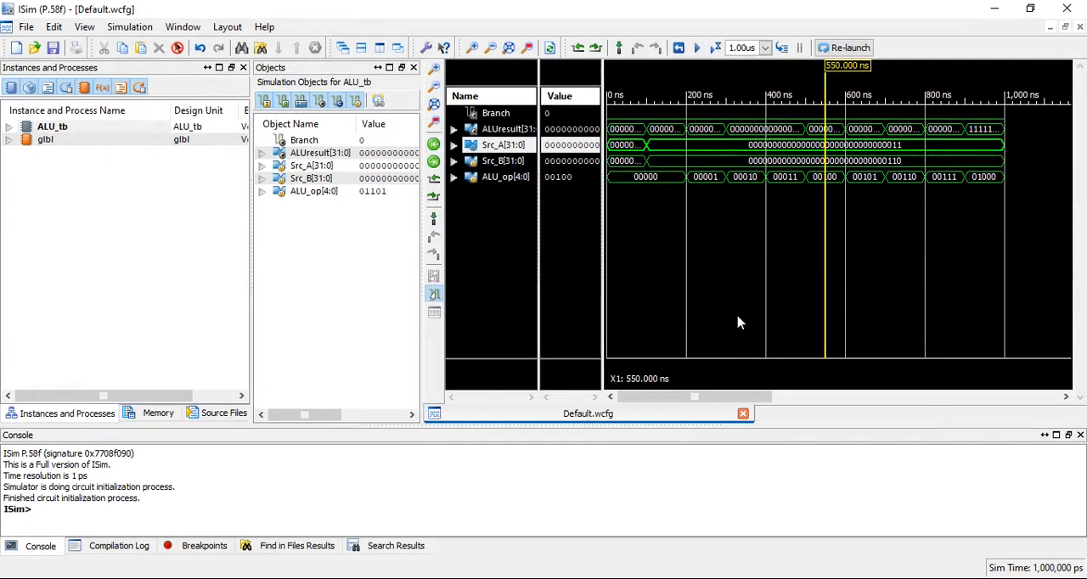
{"action": "key", "text": "alt+Tab"}
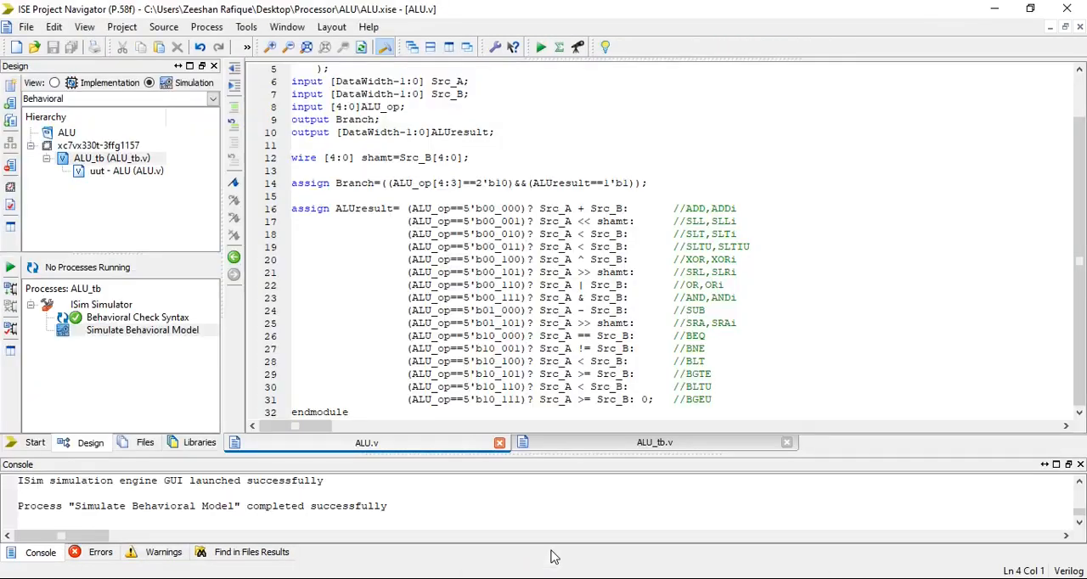
{"action": "left_click", "coordinate": [620, 451]}
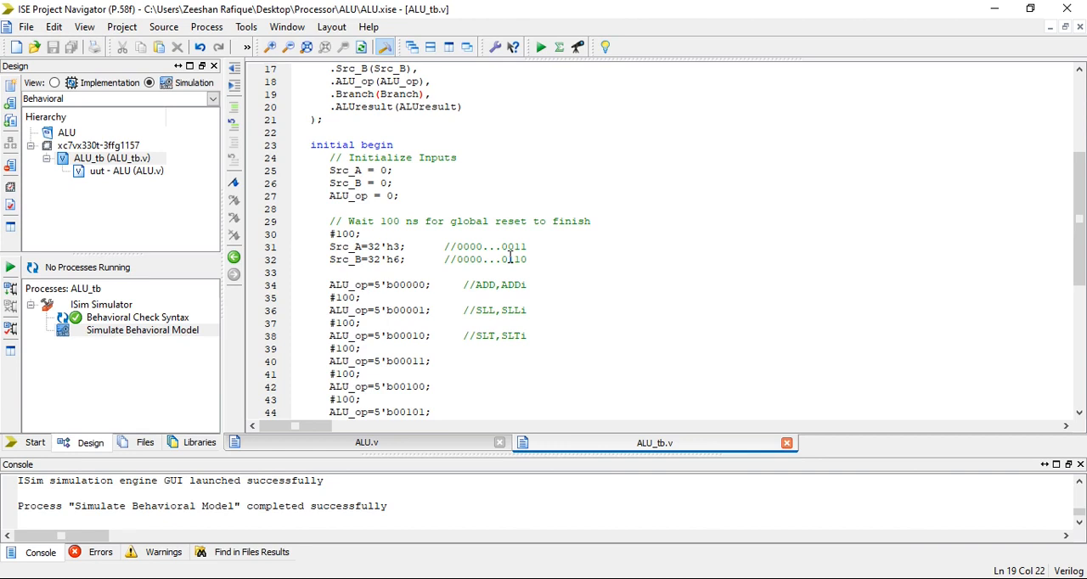
{"action": "scroll", "coordinate": [509, 257], "scroll_direction": "down", "scroll_amount": 1}
{"action": "scroll", "coordinate": [510, 257], "scroll_direction": "down", "scroll_amount": 2}
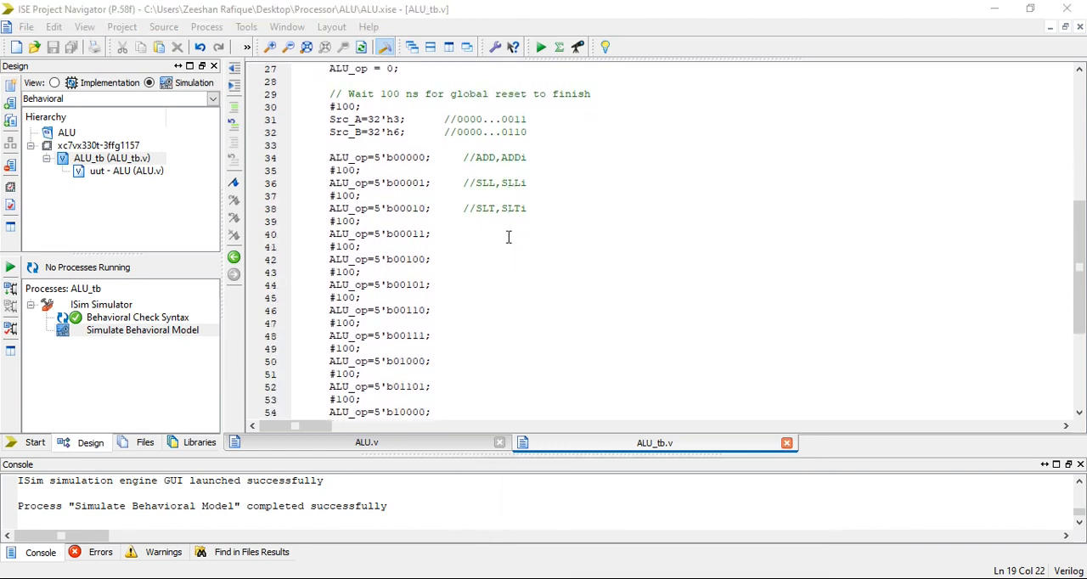
Step: View Control.v's opcode decoding, then return to Control_tb.v
{"action": "left_click", "coordinate": [620, 495]}
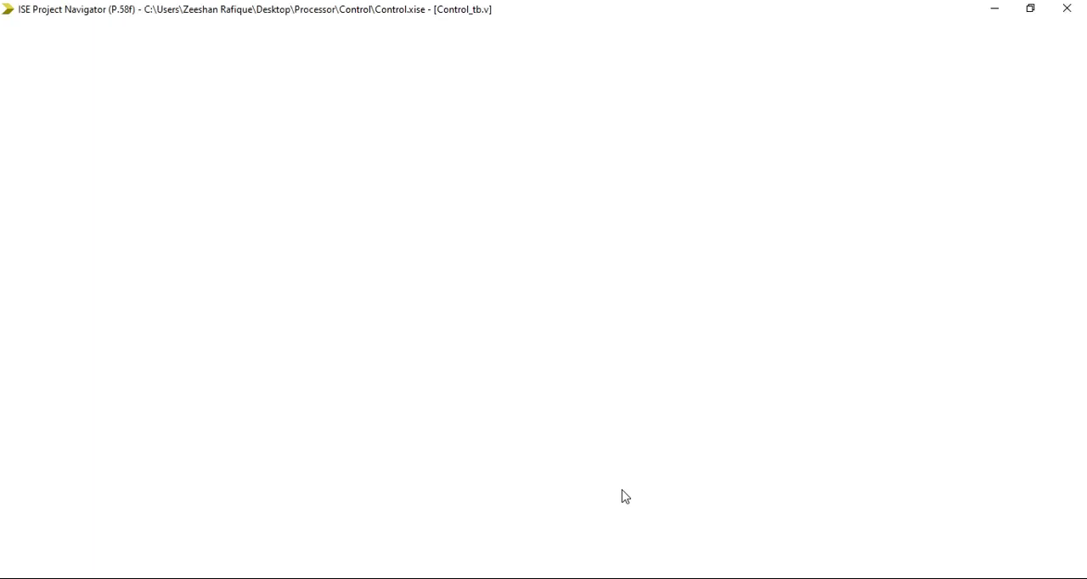
{"action": "scroll", "coordinate": [366, 322], "scroll_direction": "up", "scroll_amount": 1}
{"action": "scroll", "coordinate": [367, 322], "scroll_direction": "down", "scroll_amount": 1}
{"action": "scroll", "coordinate": [367, 322], "scroll_direction": "down", "scroll_amount": 1}
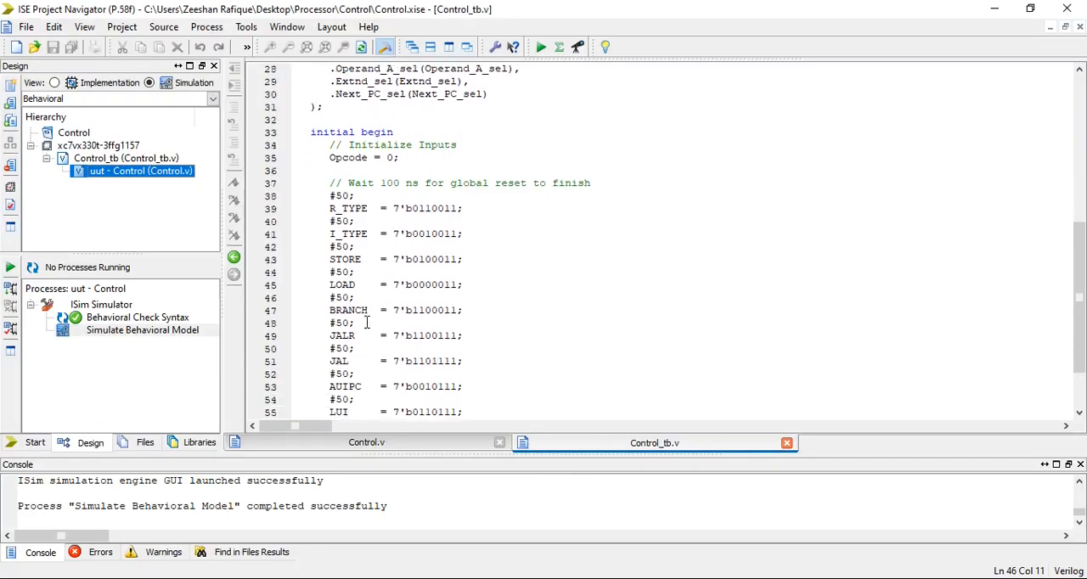
{"action": "scroll", "coordinate": [367, 321], "scroll_direction": "down", "scroll_amount": 2}
{"action": "scroll", "coordinate": [367, 322], "scroll_direction": "up", "scroll_amount": 2}
{"action": "scroll", "coordinate": [367, 322], "scroll_direction": "up", "scroll_amount": 2}
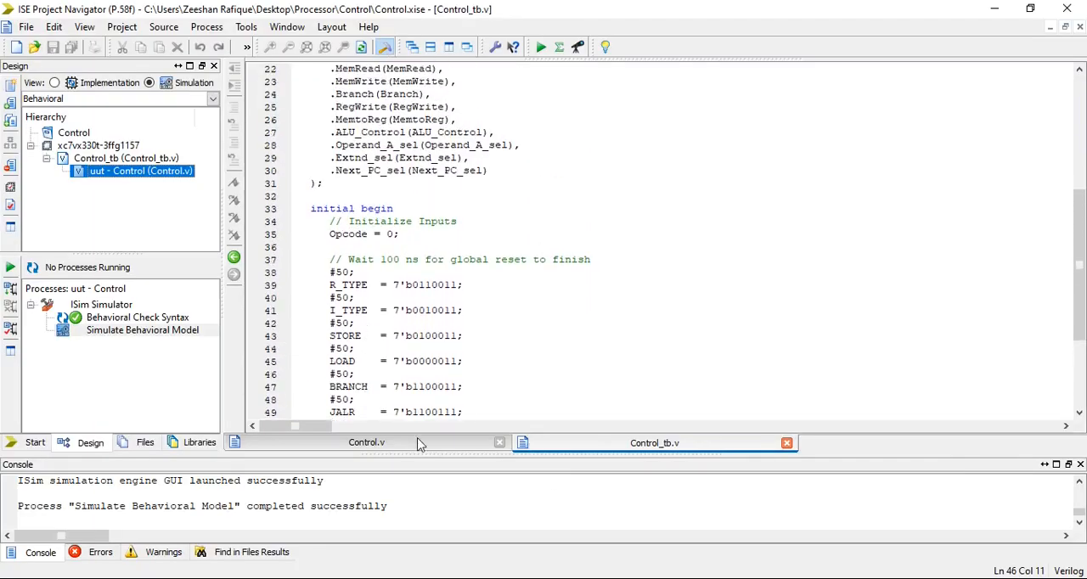
{"action": "left_click", "coordinate": [422, 443]}
{"action": "scroll", "coordinate": [414, 225], "scroll_direction": "down", "scroll_amount": 3}
{"action": "scroll", "coordinate": [414, 225], "scroll_direction": "down", "scroll_amount": 1}
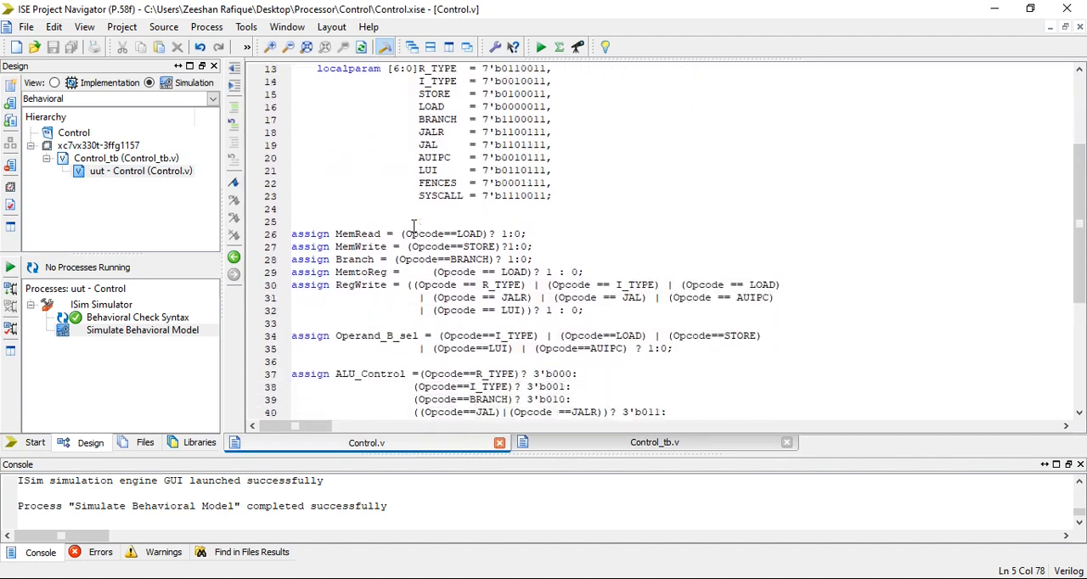
{"action": "scroll", "coordinate": [413, 225], "scroll_direction": "down", "scroll_amount": 2}
{"action": "scroll", "coordinate": [413, 225], "scroll_direction": "down", "scroll_amount": 2}
{"action": "scroll", "coordinate": [414, 225], "scroll_direction": "down", "scroll_amount": 1}
{"action": "scroll", "coordinate": [413, 225], "scroll_direction": "down", "scroll_amount": 1}
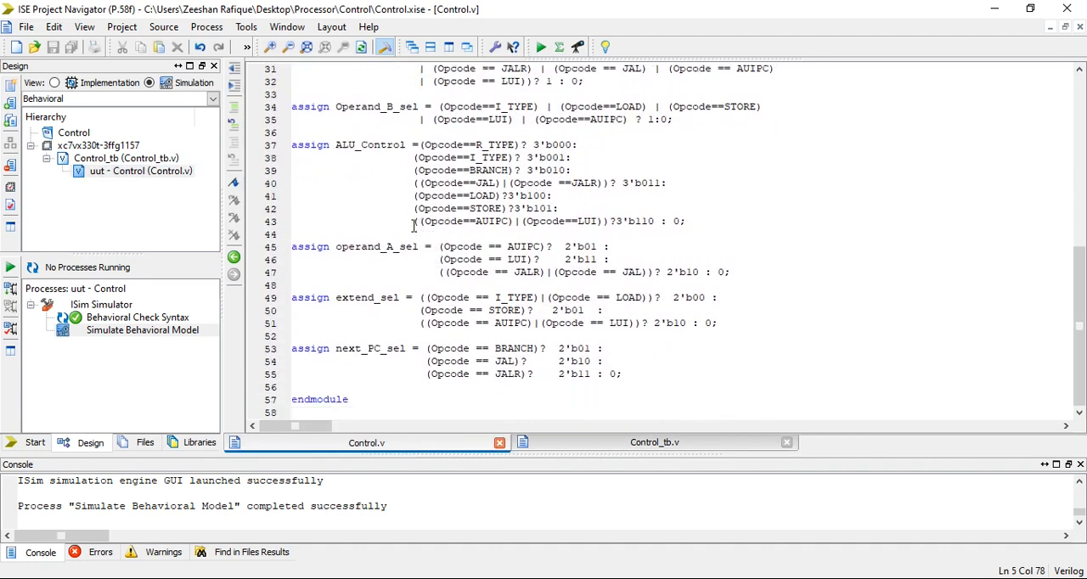
{"action": "scroll", "coordinate": [557, 284], "scroll_direction": "up", "scroll_amount": 2}
{"action": "scroll", "coordinate": [557, 284], "scroll_direction": "up", "scroll_amount": 5}
{"action": "scroll", "coordinate": [558, 284], "scroll_direction": "up", "scroll_amount": 3}
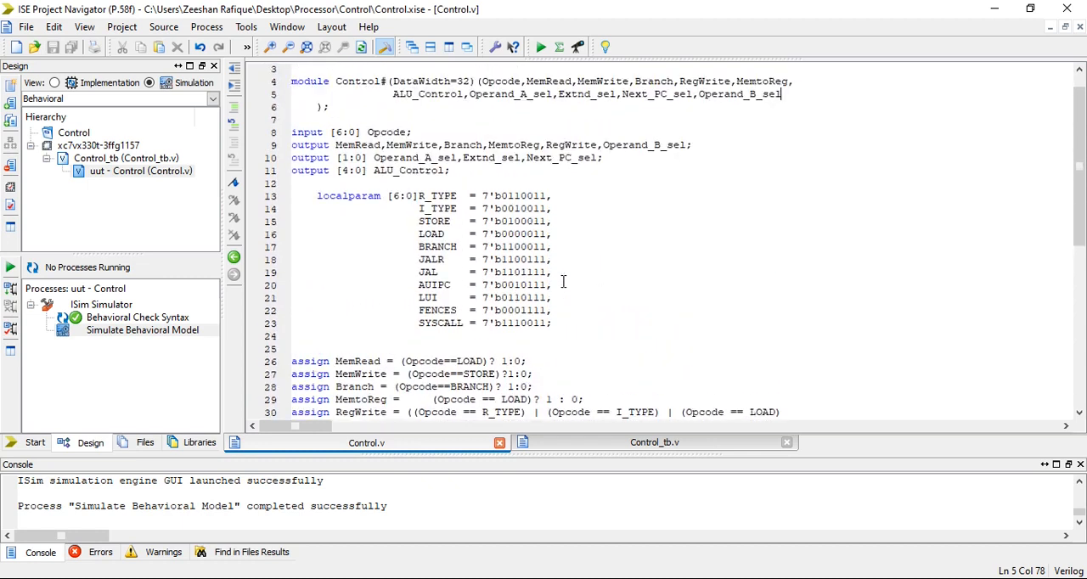
{"action": "scroll", "coordinate": [563, 282], "scroll_direction": "up", "scroll_amount": 1}
{"action": "left_click", "coordinate": [660, 446]}
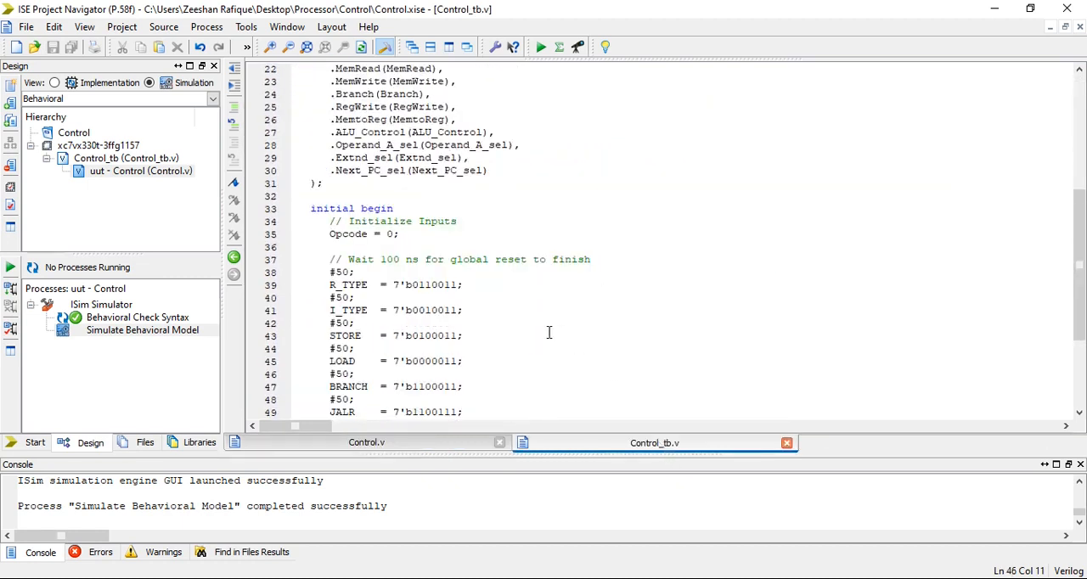
{"action": "scroll", "coordinate": [552, 314], "scroll_direction": "down", "scroll_amount": 1}
{"action": "scroll", "coordinate": [552, 308], "scroll_direction": "down", "scroll_amount": 2}
{"action": "scroll", "coordinate": [553, 308], "scroll_direction": "down", "scroll_amount": 1}
Step: Highlight the testbench's final stimulus lines through LUI, then clear the selection
{"action": "mouse_move", "coordinate": [553, 310]}
{"action": "left_mouse_down"}
{"action": "mouse_move", "coordinate": [598, 422]}
{"action": "mouse_move", "coordinate": [560, 347]}
{"action": "left_mouse_up"}
{"action": "left_click", "coordinate": [581, 347]}
{"action": "left_click", "coordinate": [528, 387]}
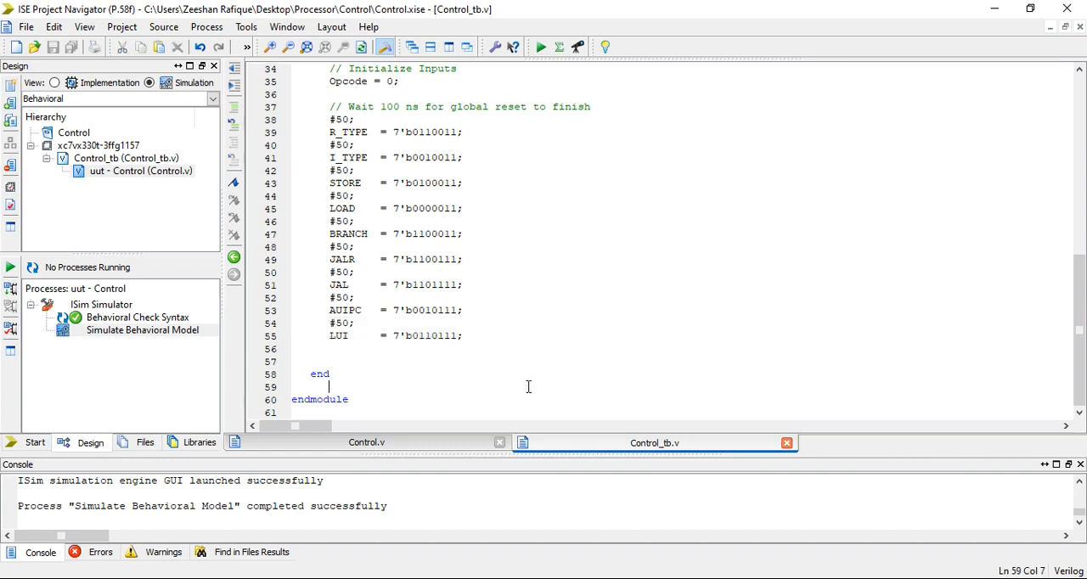